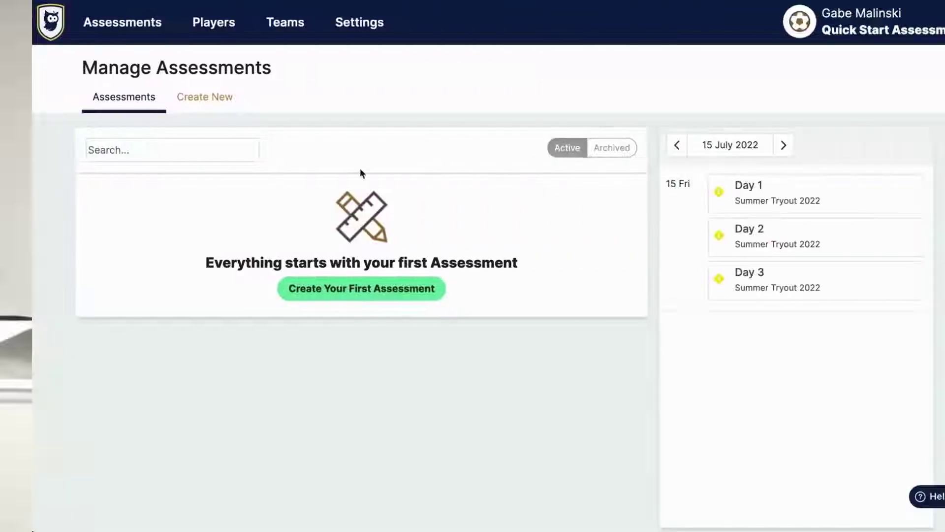
Step: Go to Create New under Manage Assessments and browse the soccer and futsal template cards
left_click(169, 101)
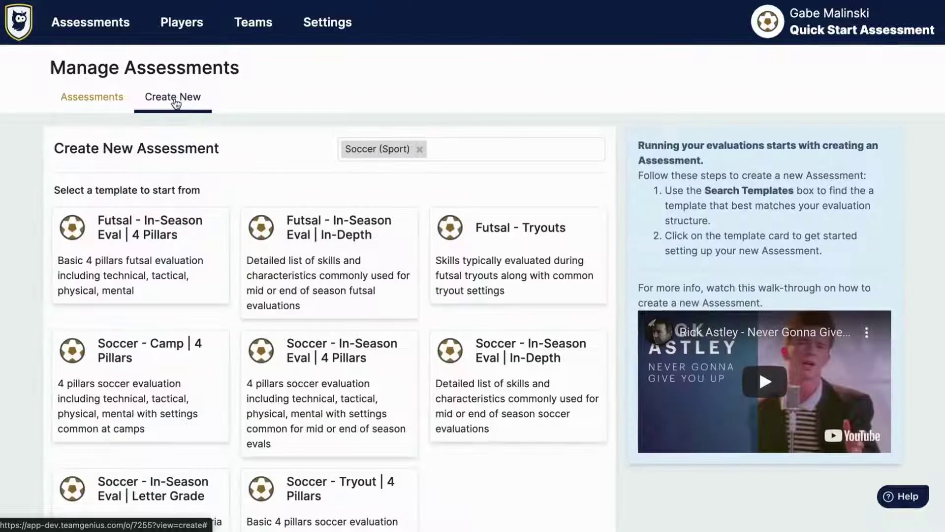
scroll(325, 246, "down", 3)
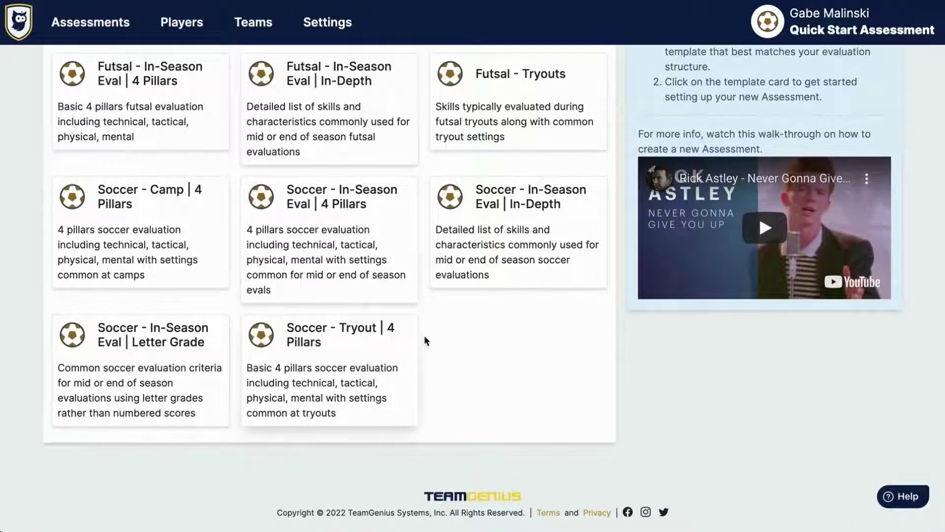
scroll(424, 337, "up", 1)
Step: Pick the Soccer - Tryout | 4 Pillars template and name the assessment 'Summer Tryout 2022'
left_click(343, 392)
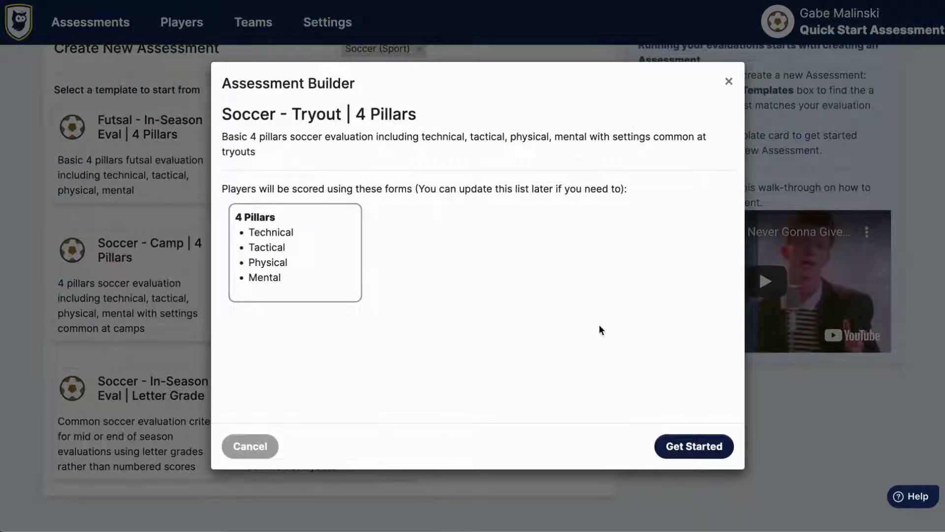
left_click(701, 452)
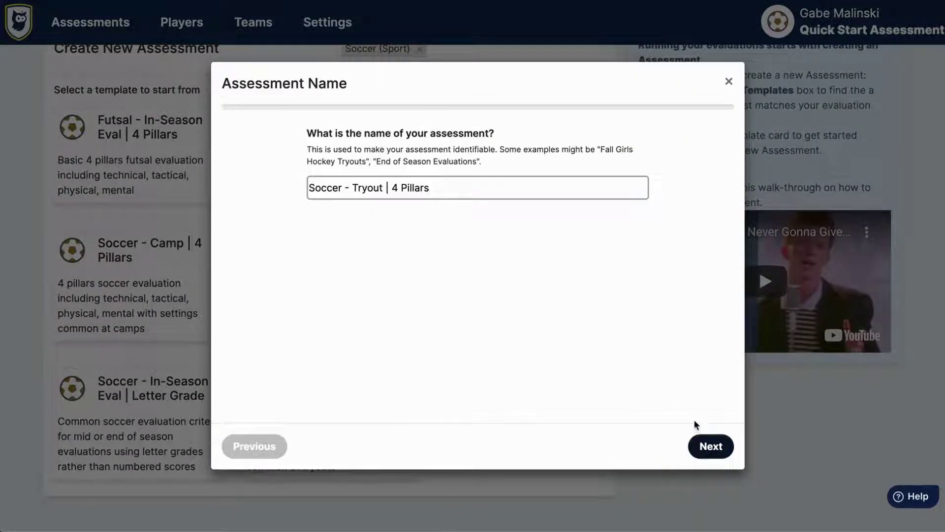
triple_click(463, 192)
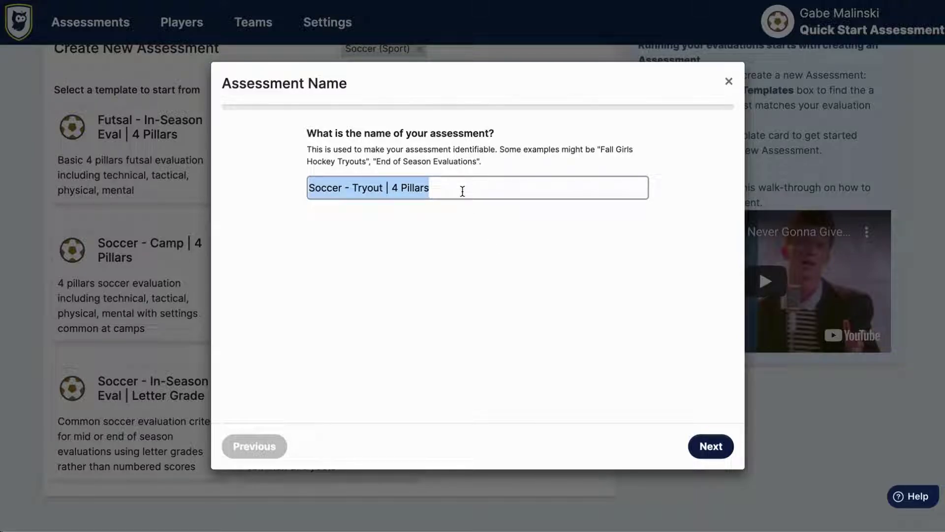
type("Summer Tryout 2022")
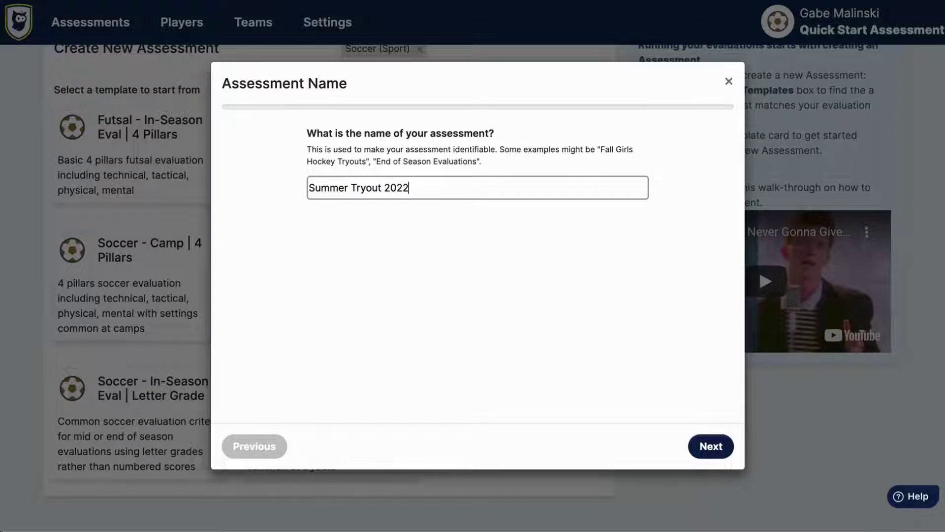
left_click(697, 439)
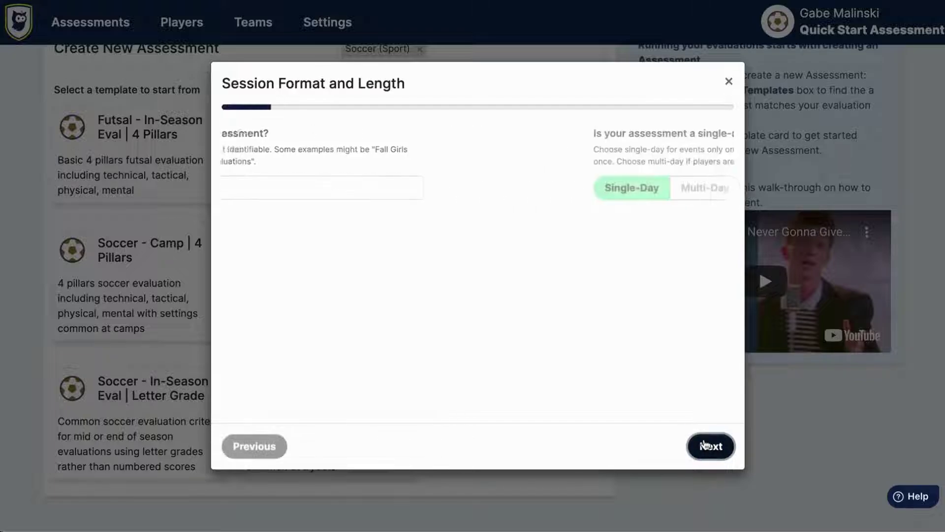
Step: Make the assessment a Multi-Day event lasting 3 days
left_click(409, 186)
left_click(377, 272)
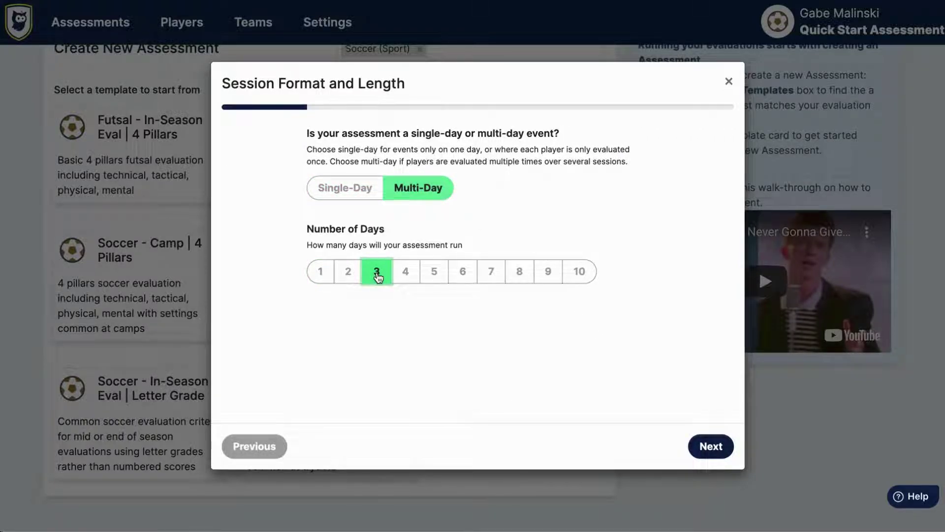
left_click(707, 449)
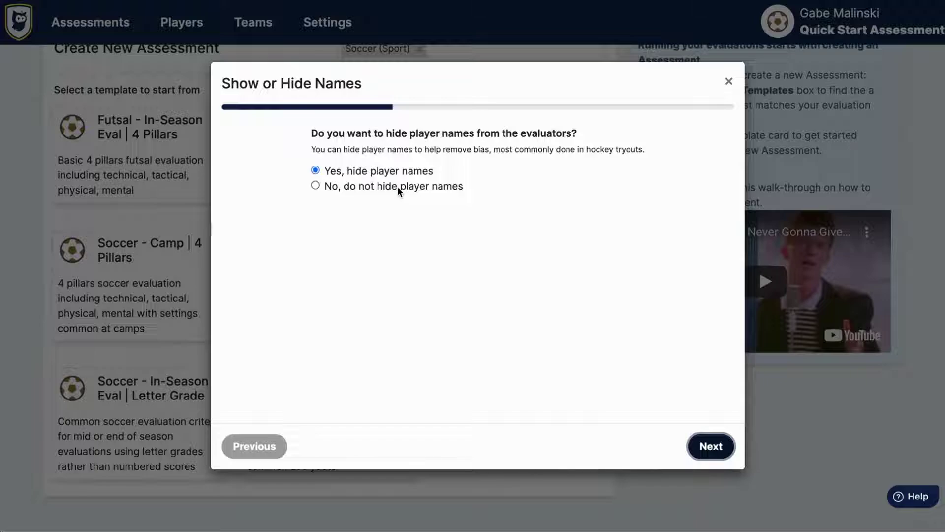
Step: Keep player names visible, decline player shuffling, and keep profile images
left_click(433, 189)
left_click(704, 447)
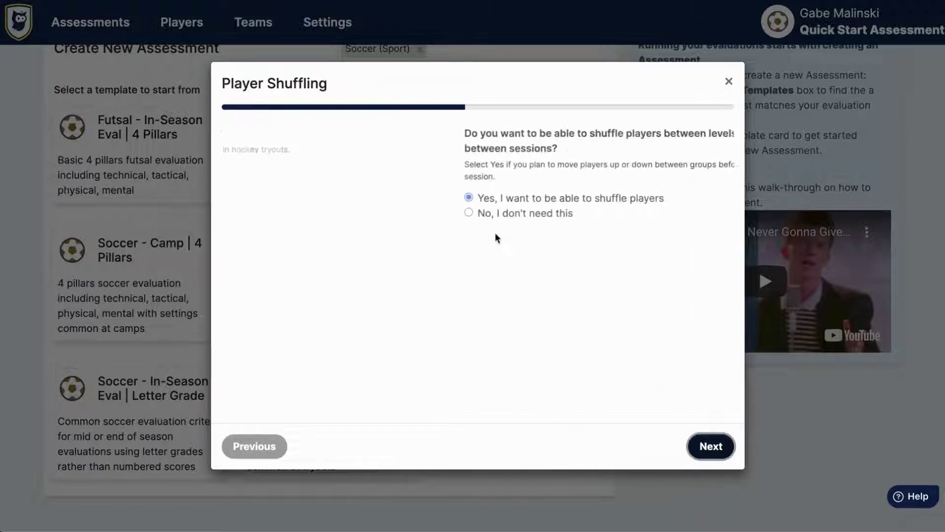
left_click(393, 215)
left_click(711, 448)
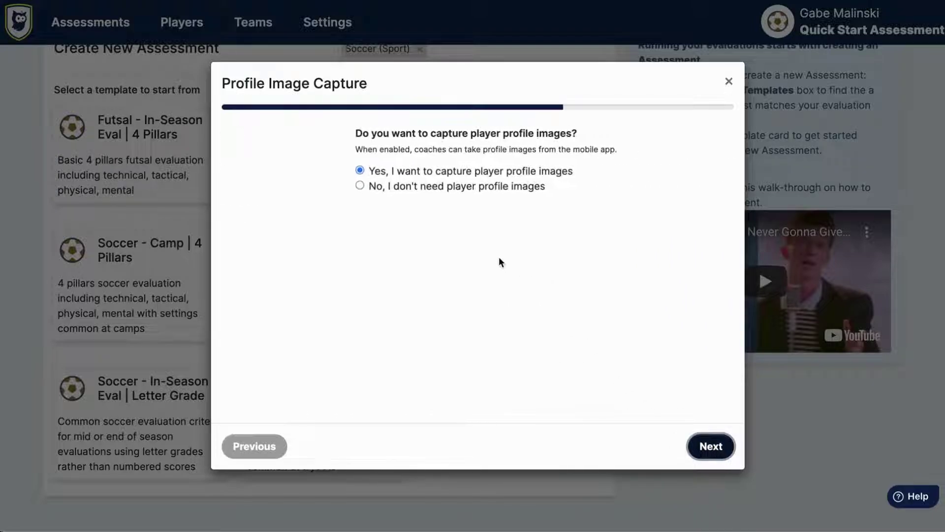
left_click(716, 454)
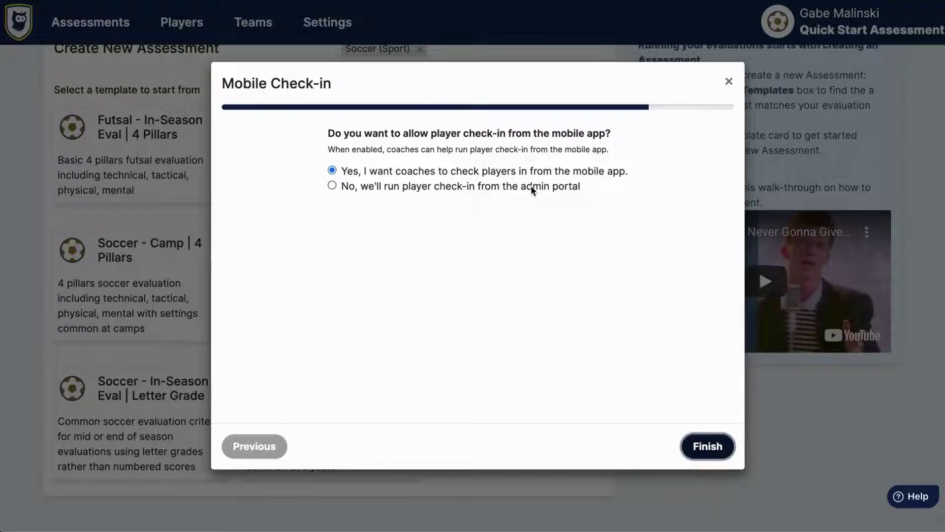
Step: Create the assessment and open the 4 Pillars scoring form, keeping its type Subjective
left_click(697, 435)
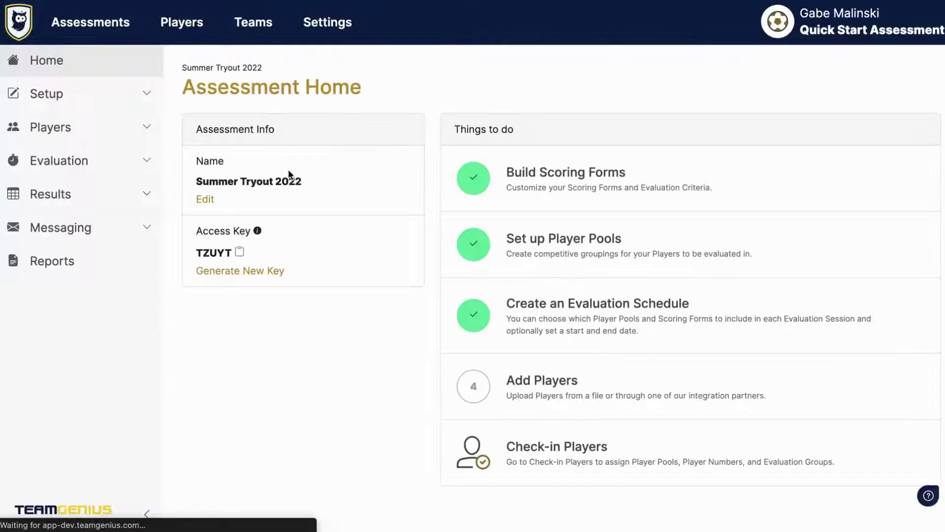
left_click(128, 99)
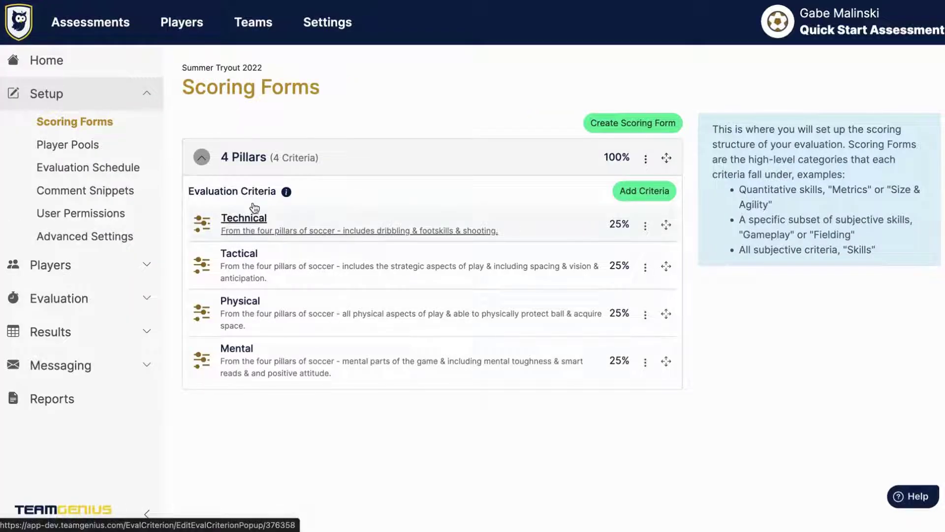
left_click(247, 159)
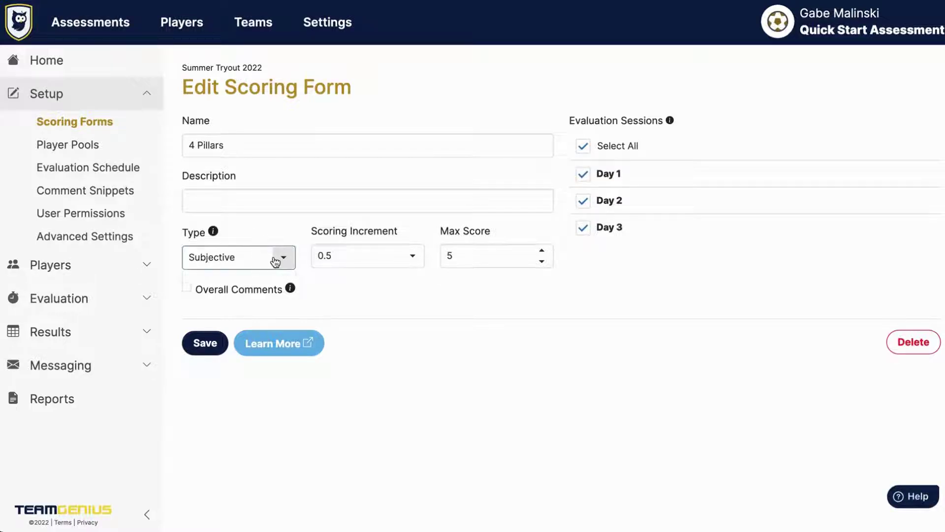
left_click(275, 260)
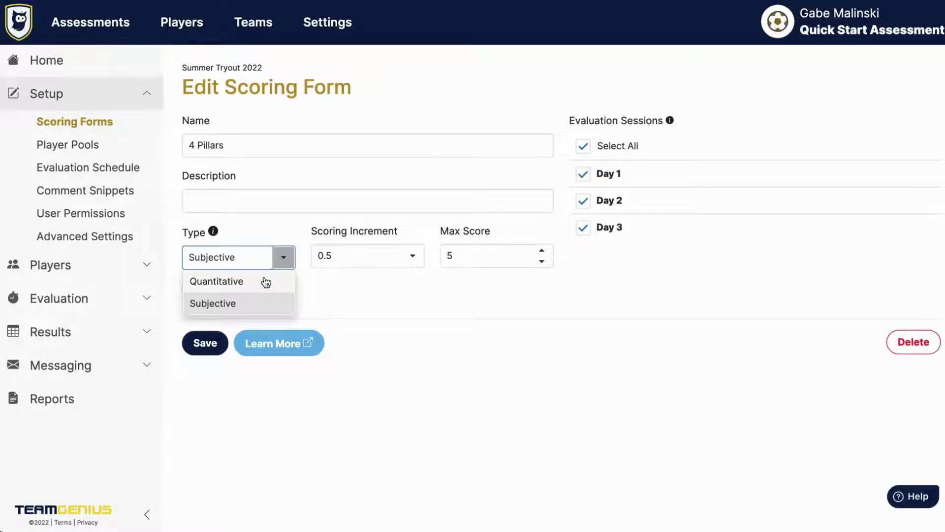
left_click(266, 282)
left_click(274, 257)
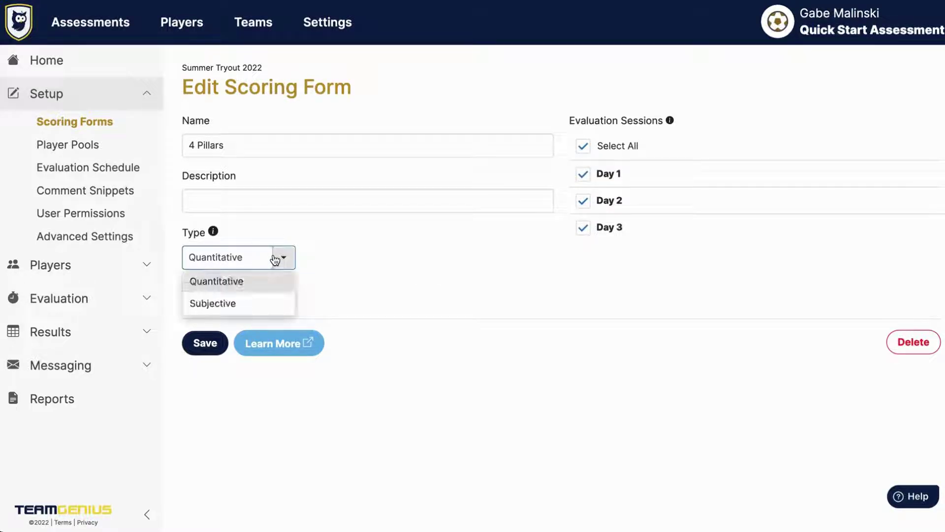
left_click(272, 302)
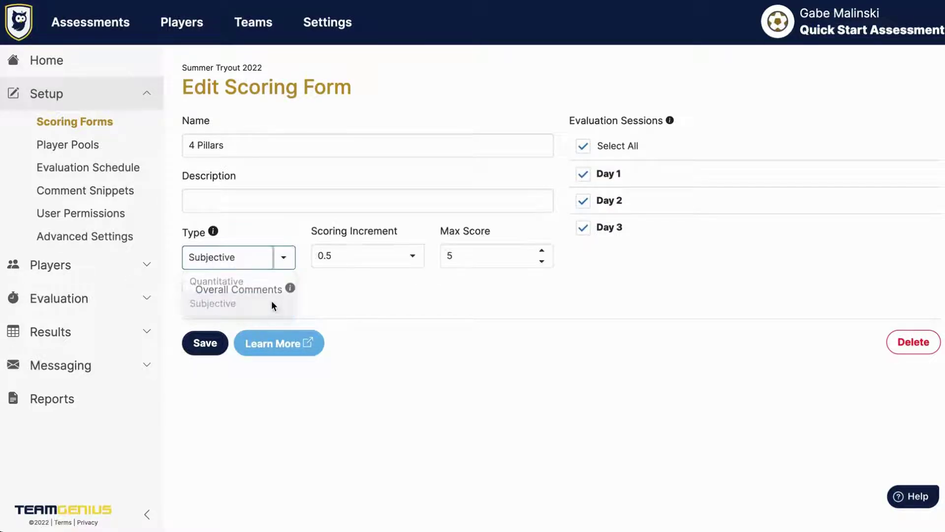
Step: Set the form's Max Score to 10 and Scoring Increment to 1, then save
left_click(472, 256)
key("BackSpace")
type("10")
left_click(414, 257)
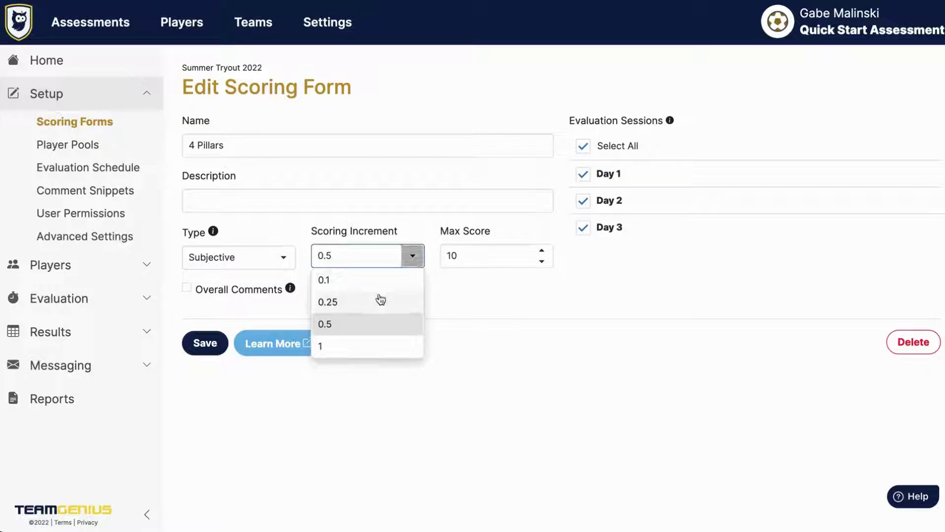
left_click(353, 350)
left_click(219, 341)
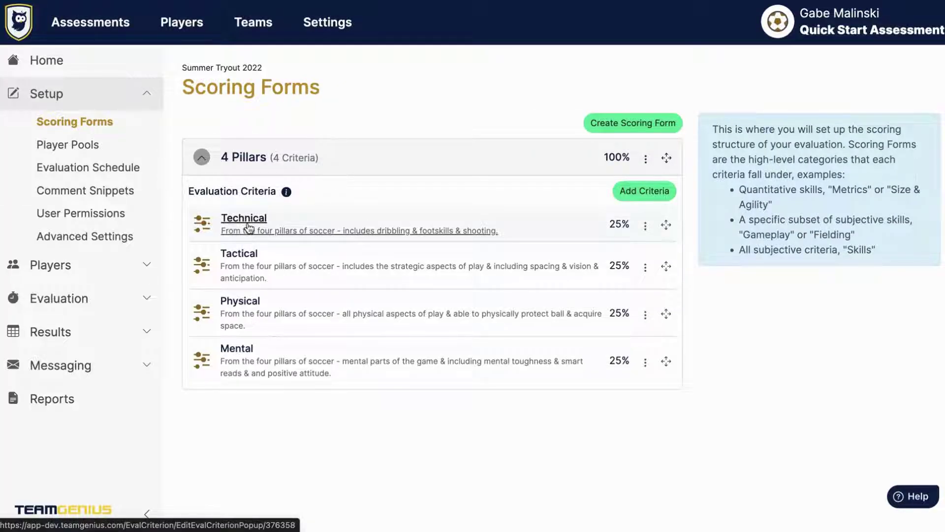
Step: In the Technical criterion, try Drop Down List and Button Group input types, ending on Slider Scale
left_click(249, 228)
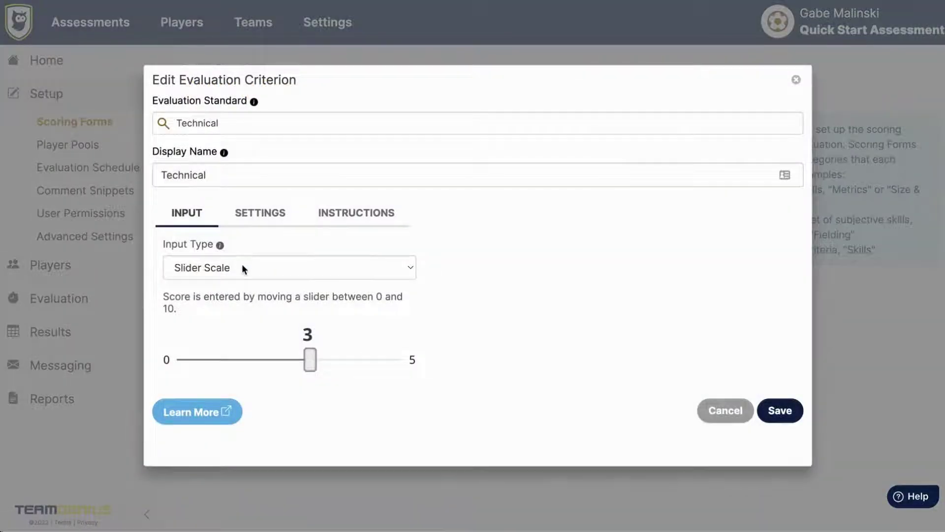
left_click(228, 268)
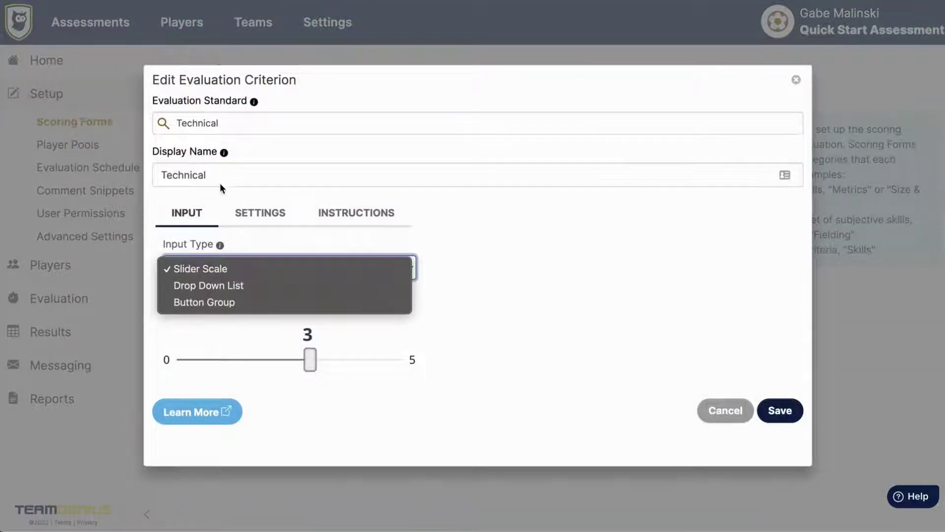
left_click(219, 183)
left_click(245, 270)
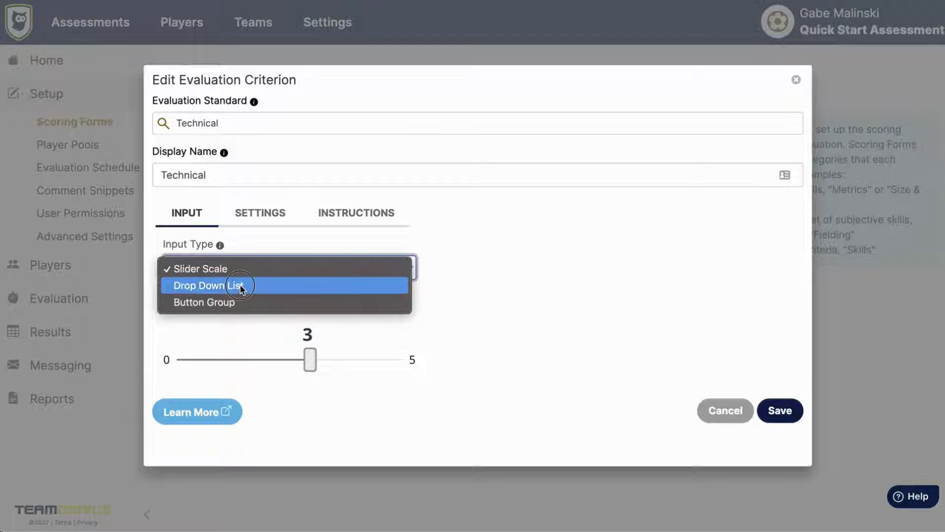
left_click(240, 284)
left_click(246, 266)
left_click(246, 279)
left_click(244, 267)
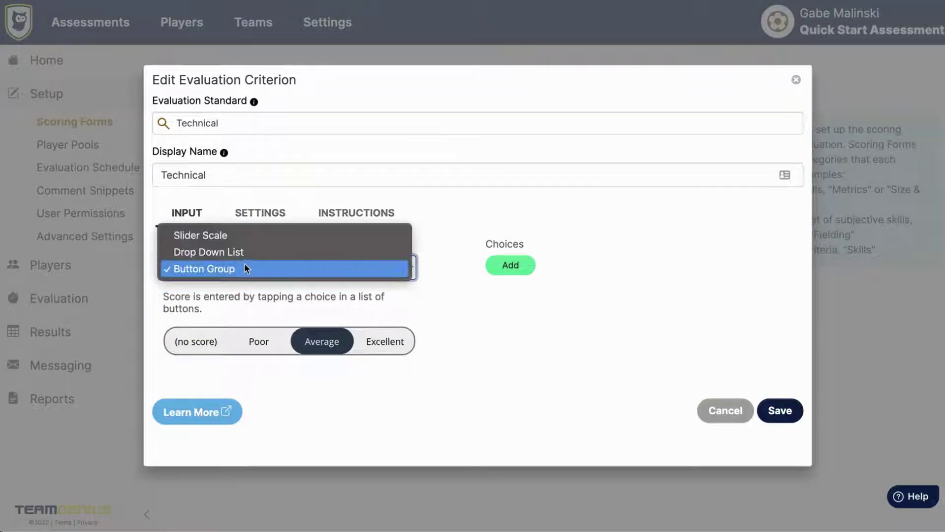
left_click(243, 237)
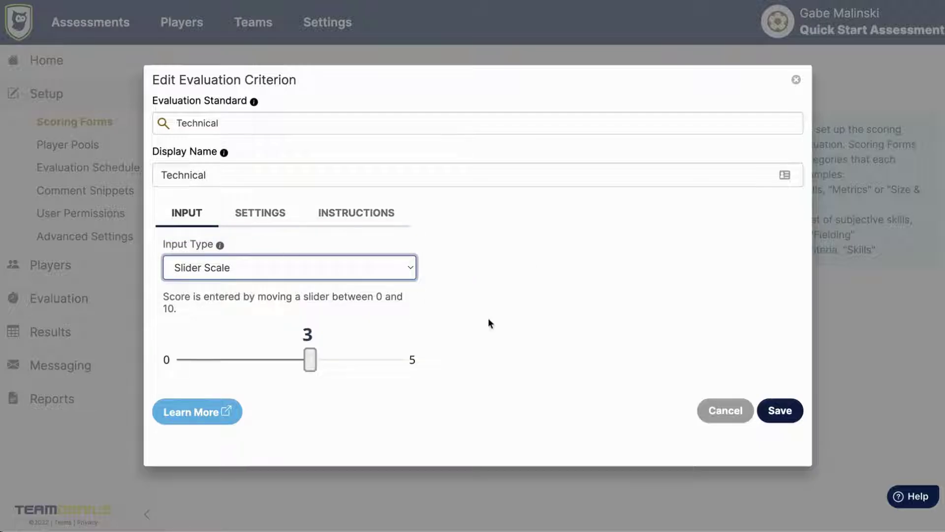
Step: Close the criterion editor and drag the Technical criterion to reorder the 4 Pillars list
left_click(793, 83)
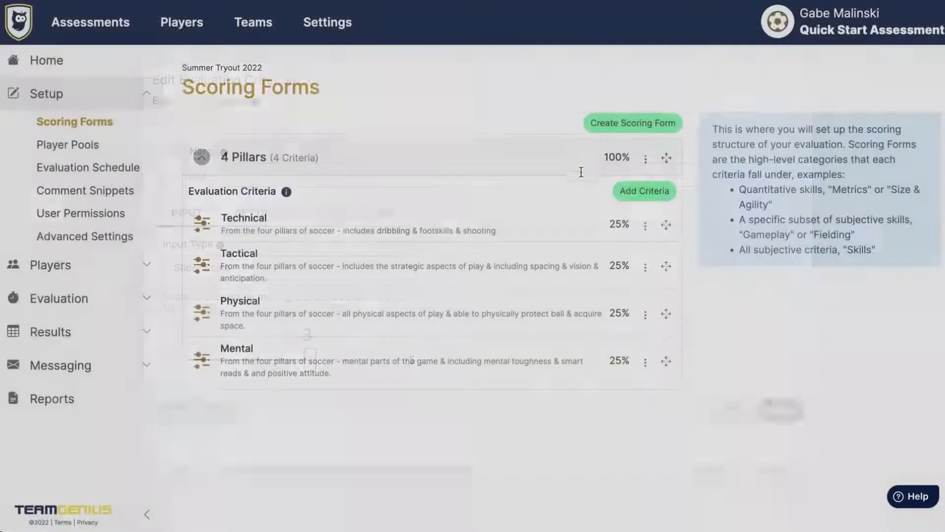
left_click(645, 227)
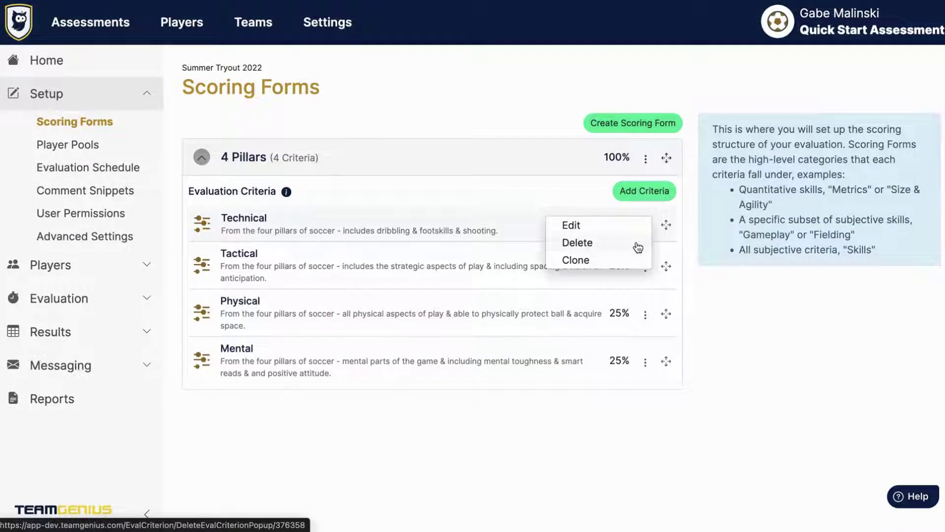
left_click(647, 197)
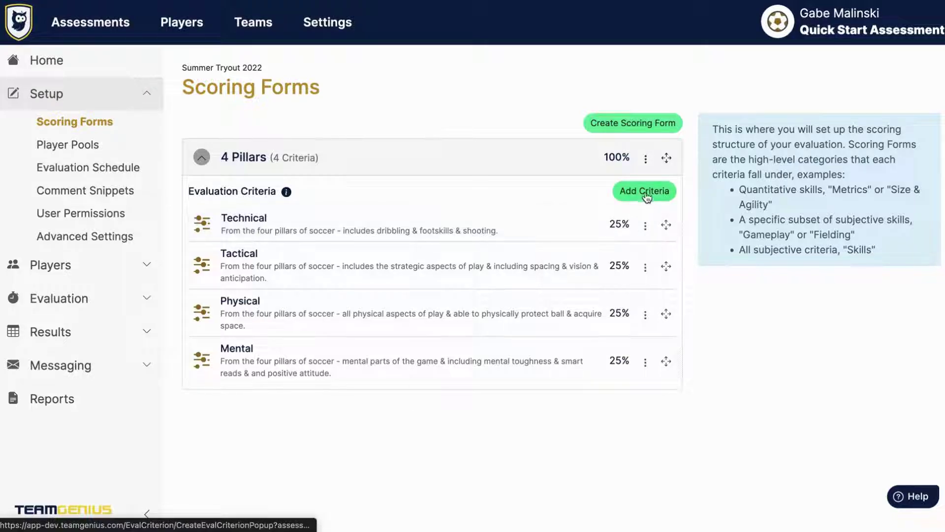
mouse_move(666, 224)
left_mouse_down()
mouse_move(665, 273)
mouse_move(661, 211)
left_mouse_up()
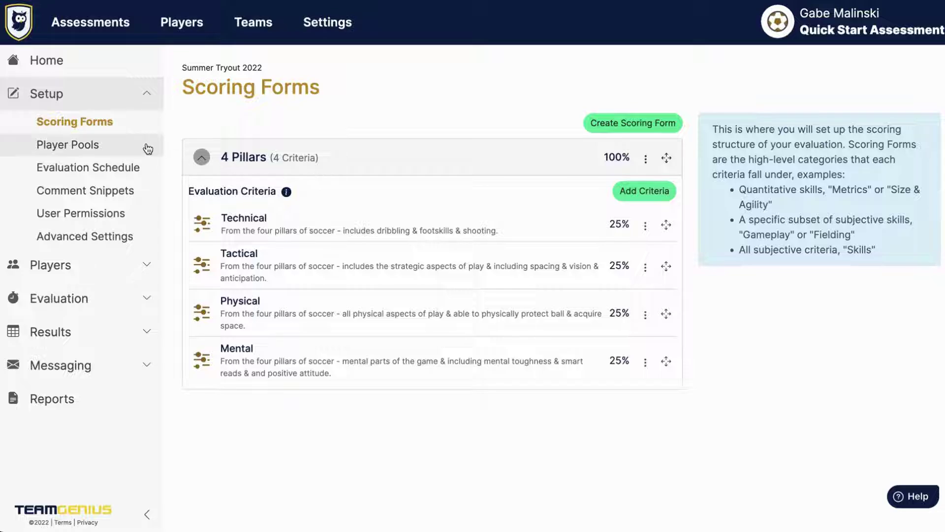
Step: Review the Day 1 session in the Evaluation Schedule, then go to the Add Players page
left_click(151, 171)
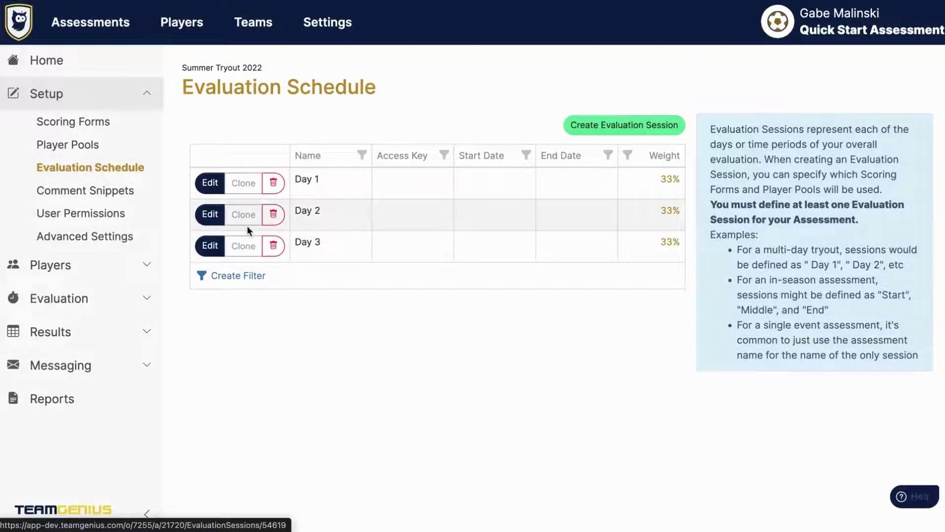
left_click(207, 182)
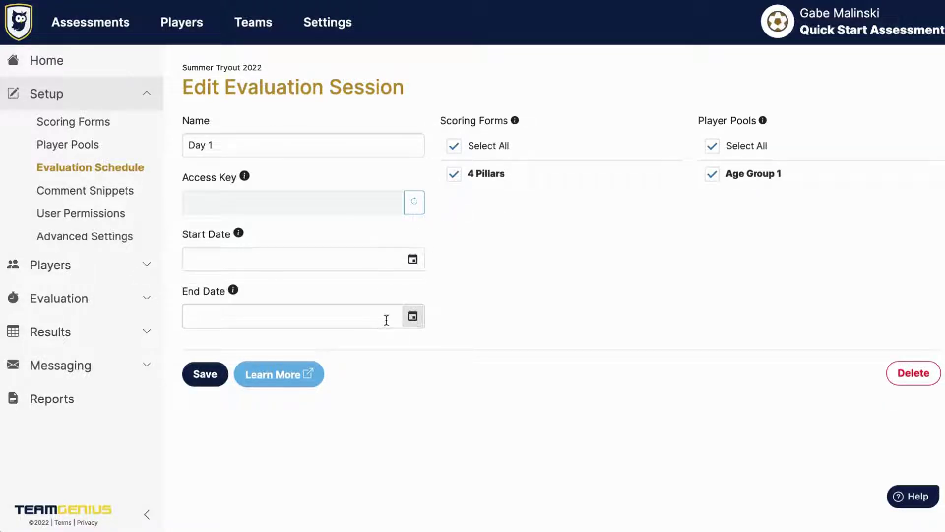
left_click(482, 257)
left_click(88, 261)
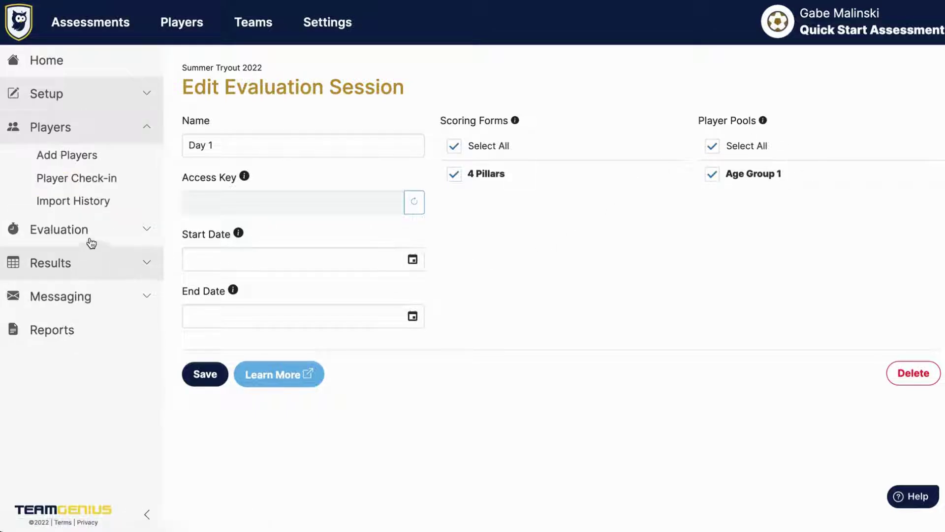
left_click(91, 156)
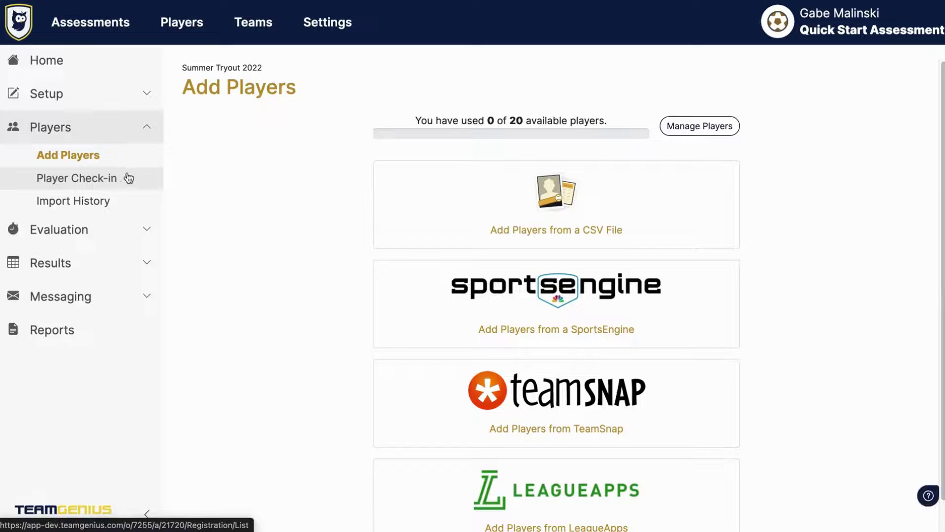
scroll(355, 276, "down", 1)
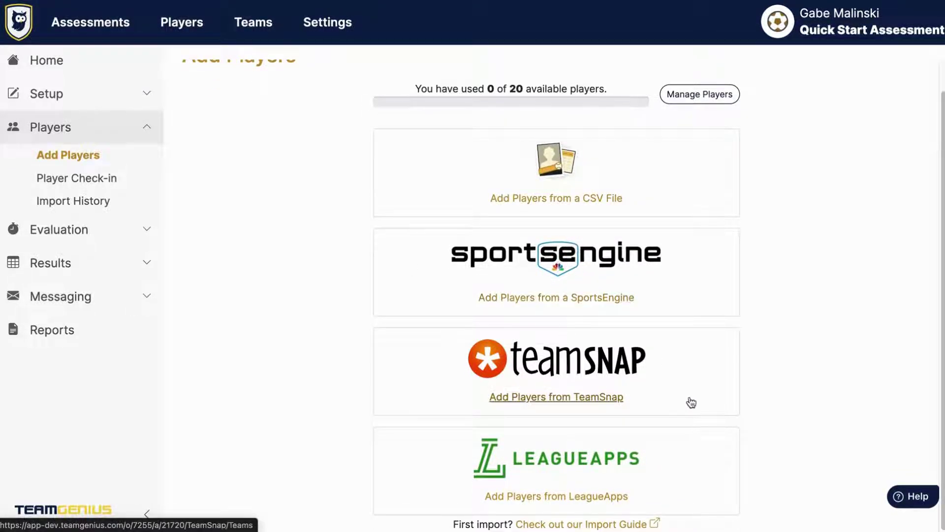
left_click(914, 496)
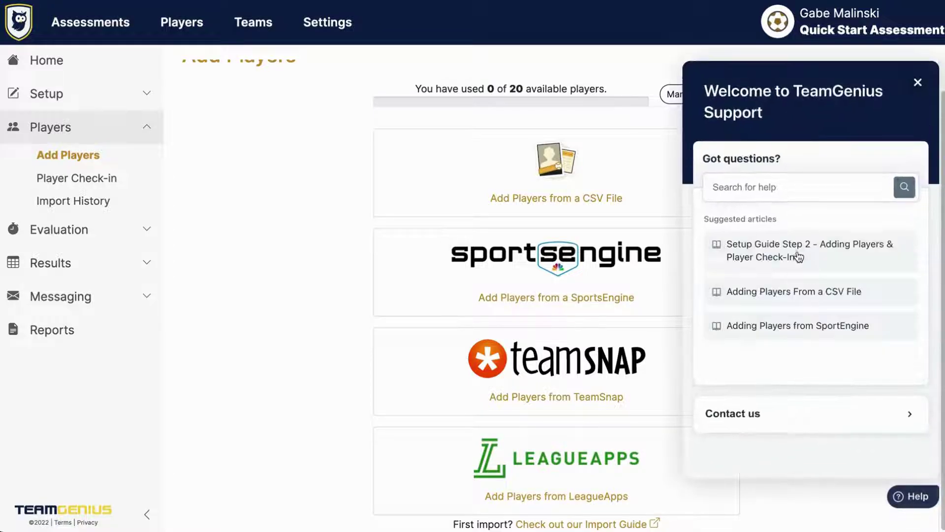
left_click(790, 195)
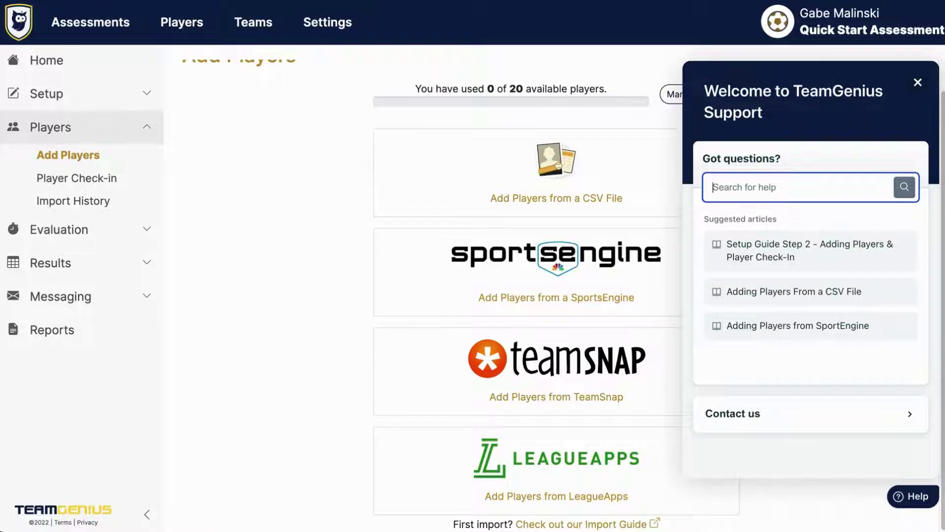
type("csv")
key("Return")
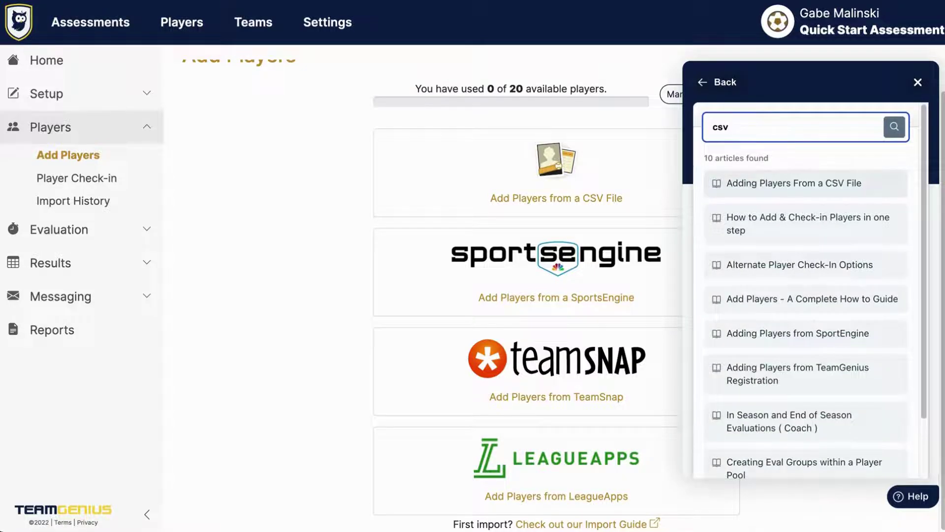
left_click(817, 195)
scroll(771, 225, "down", 5)
scroll(771, 225, "down", 10)
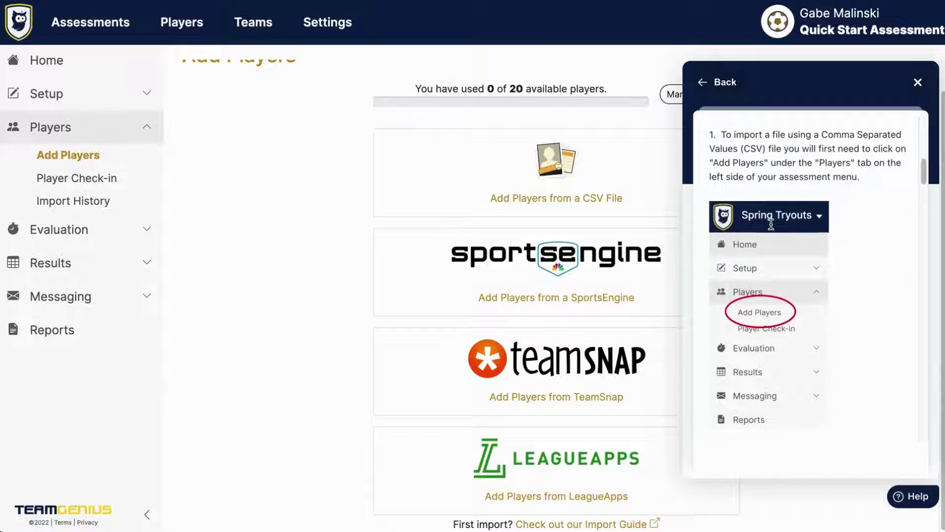
left_click(914, 84)
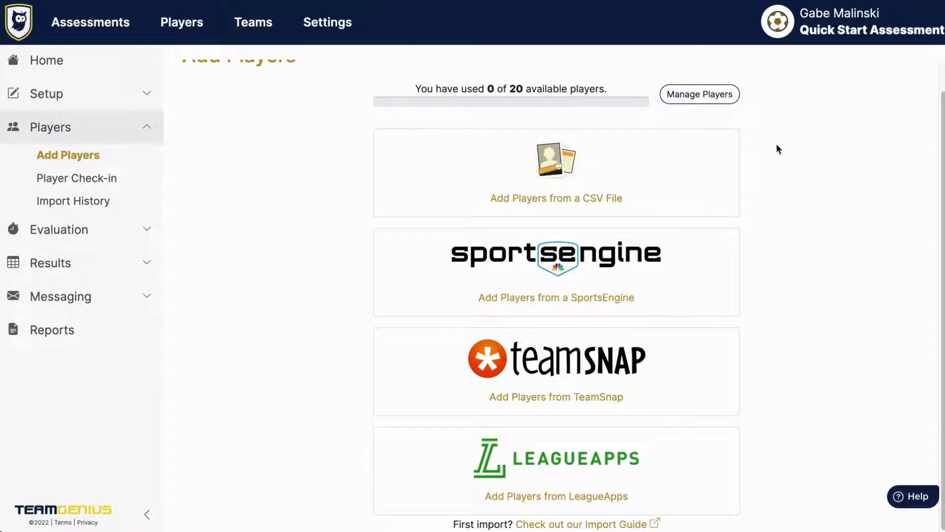
left_click(570, 171)
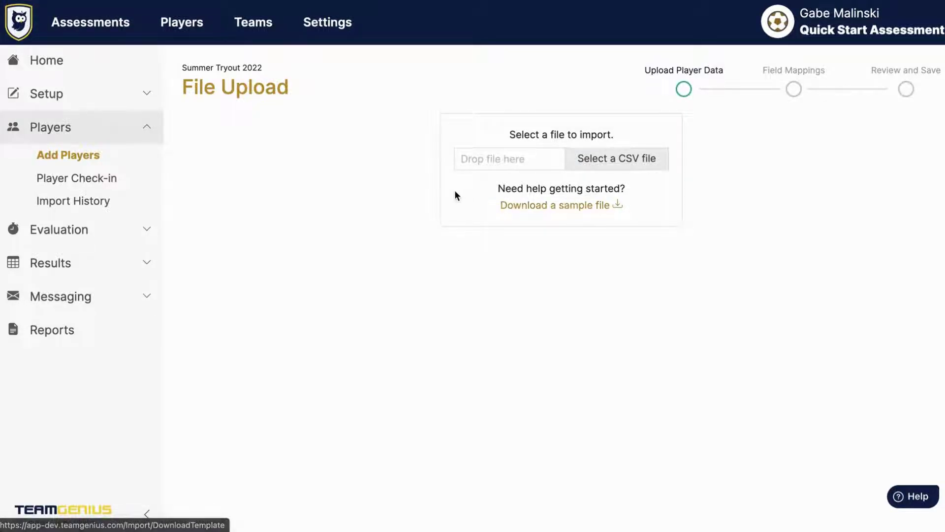
left_click(139, 157)
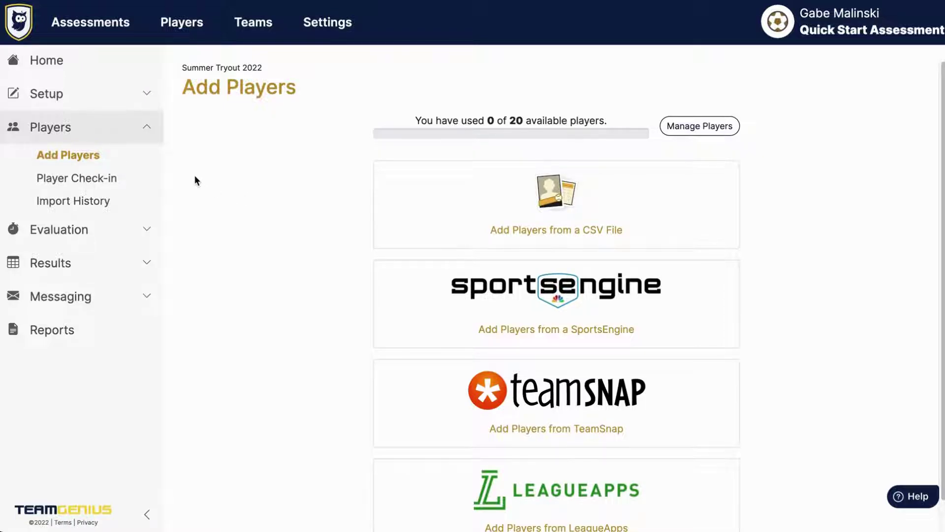
Step: Check the Age Group 1 player pool, then open Day 1 from the Evaluation Schedule
left_click(137, 105)
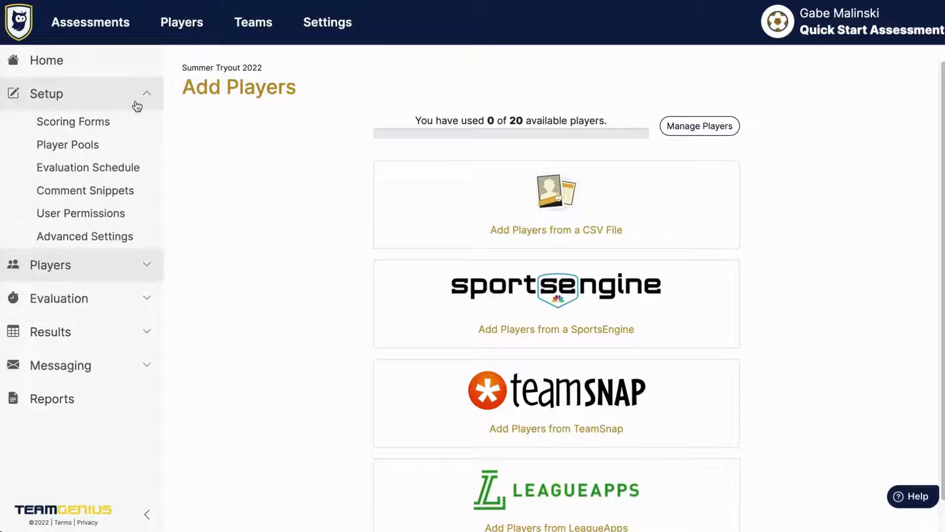
left_click(127, 144)
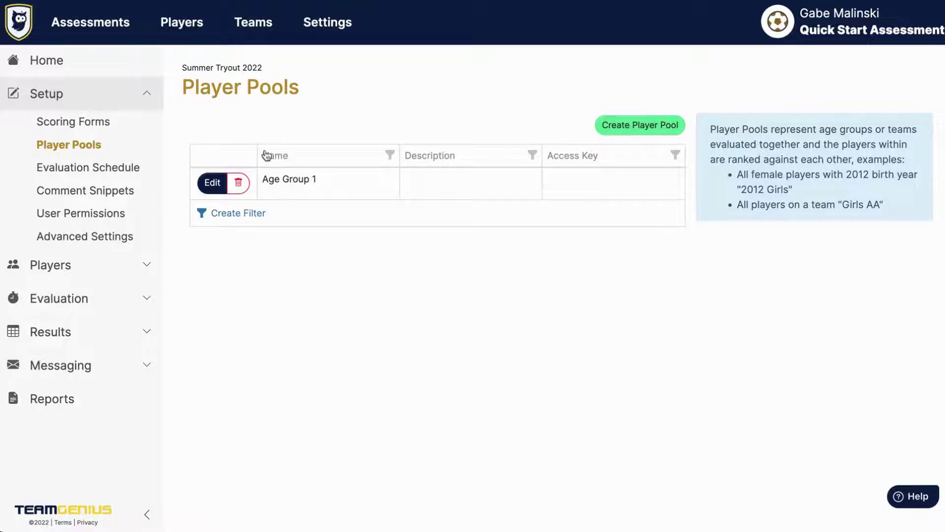
left_click(101, 171)
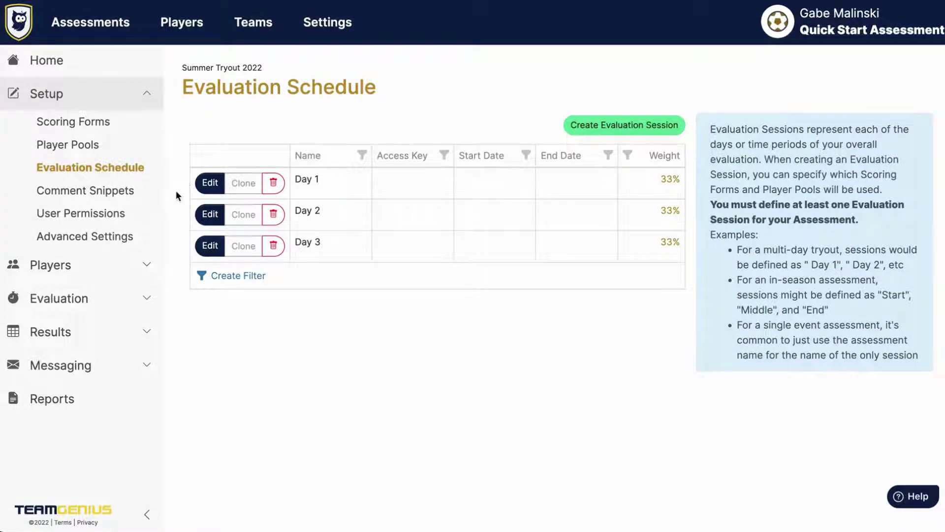
left_click(204, 183)
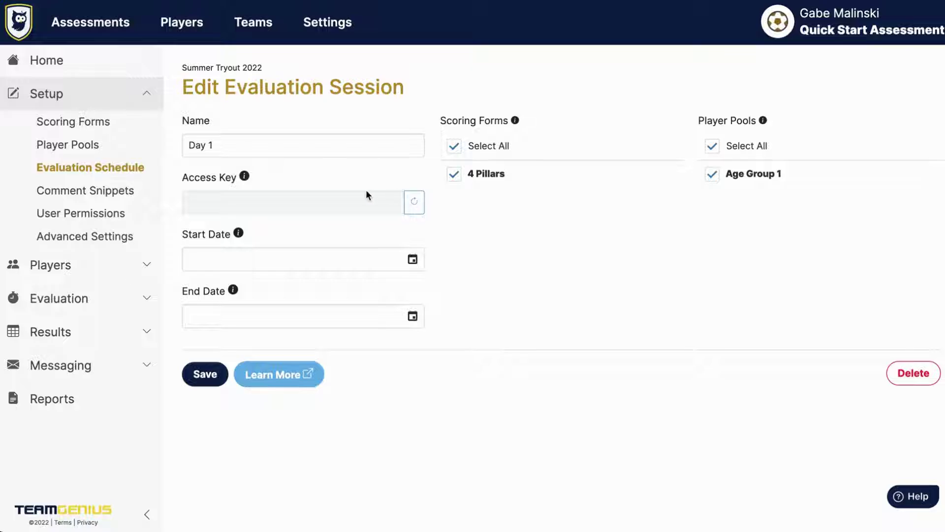
Step: Return to the Summer Tryout 2022 Assessment Home, select its access key, and dismiss the Settings menu
left_click(68, 145)
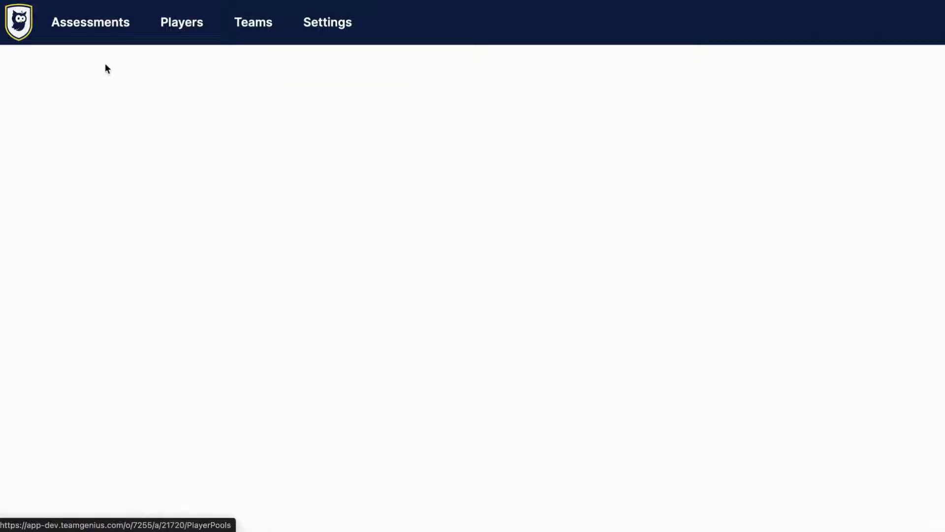
left_click(106, 65)
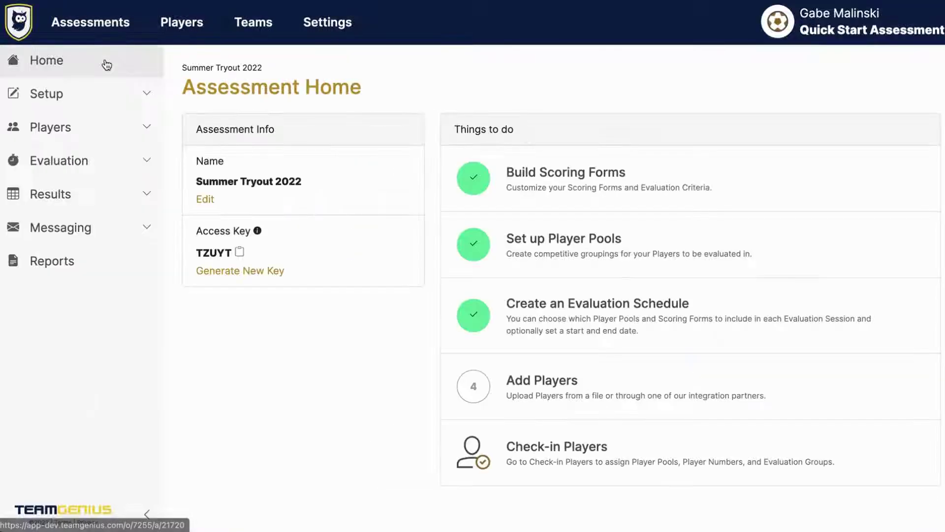
double_click(209, 252)
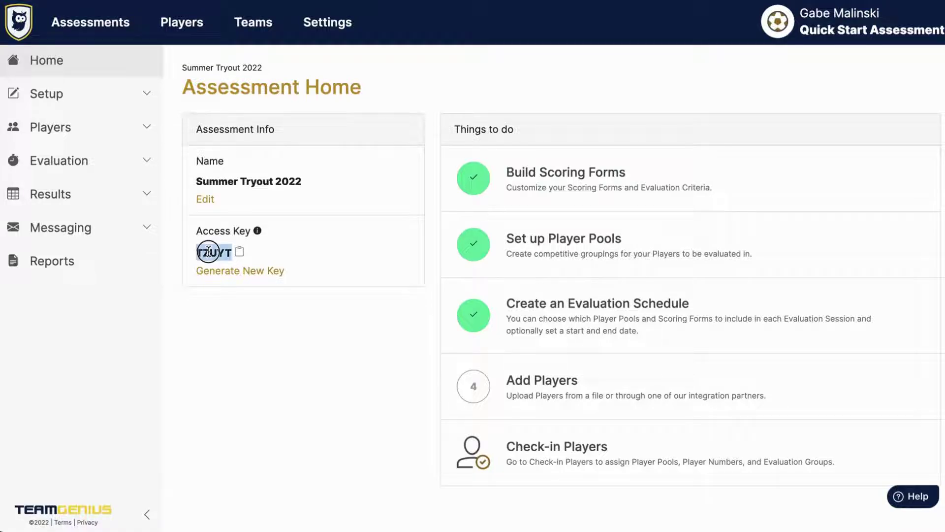
left_click(190, 250)
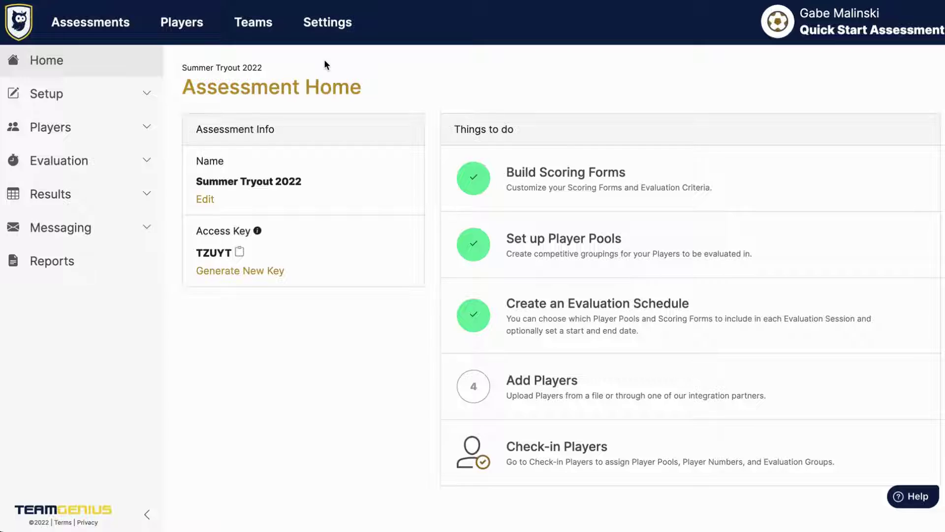
mouse_move(329, 23)
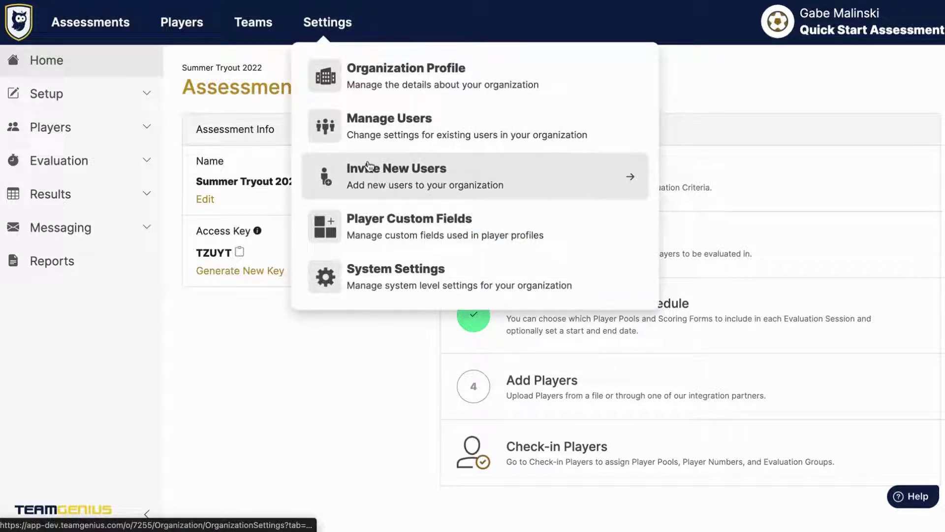
left_click(369, 166)
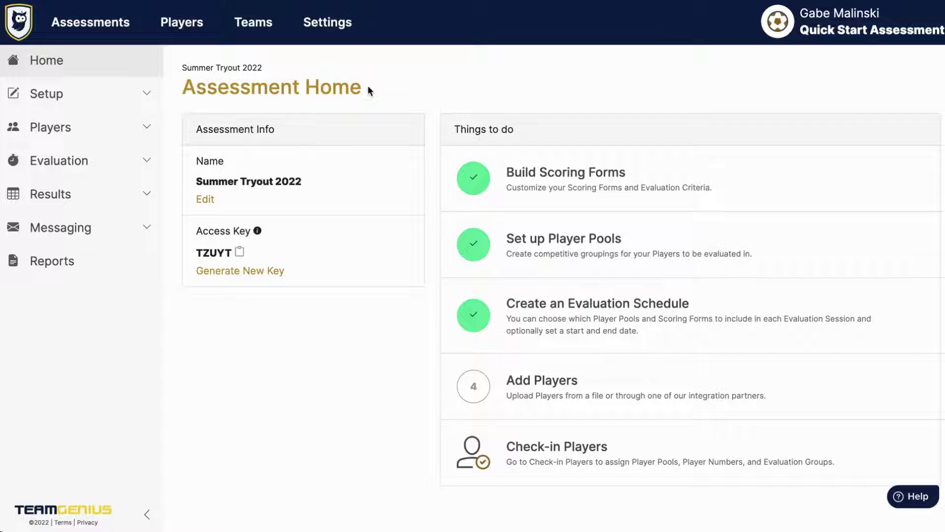